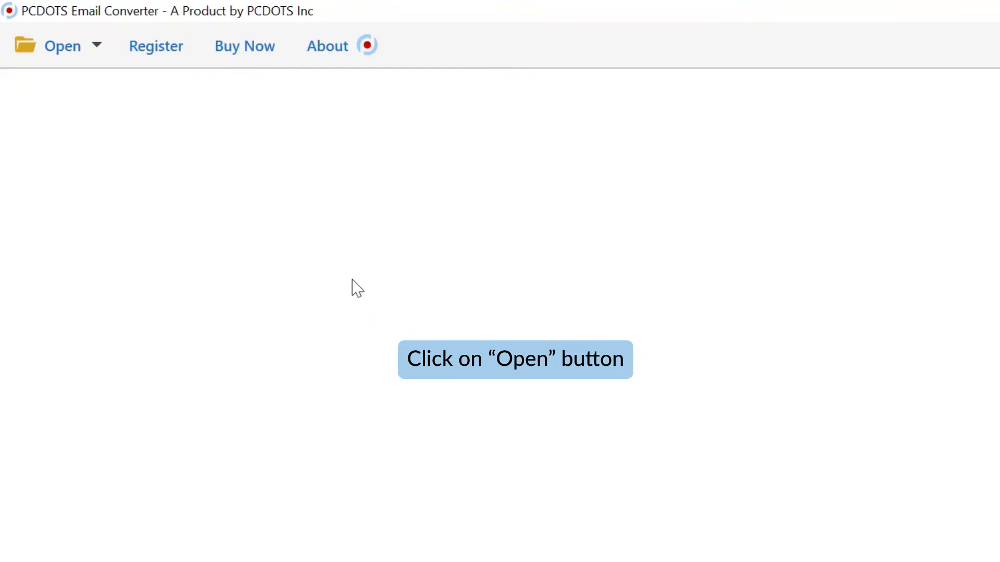
Step: Open the MBOX folders Mailbox 1 through Mailbox 5 from the Mbox directory
click(97, 47)
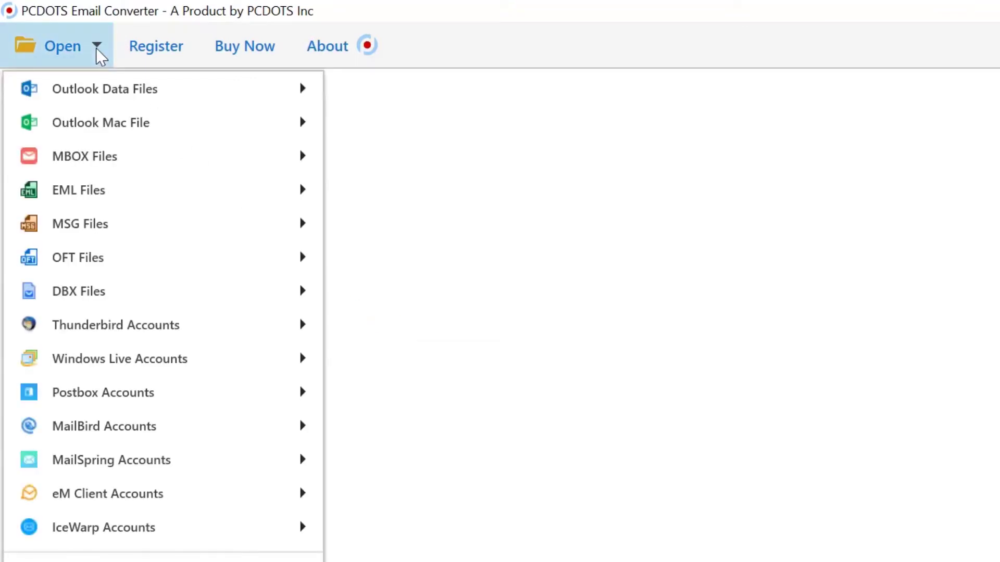
click(96, 48)
click(96, 48)
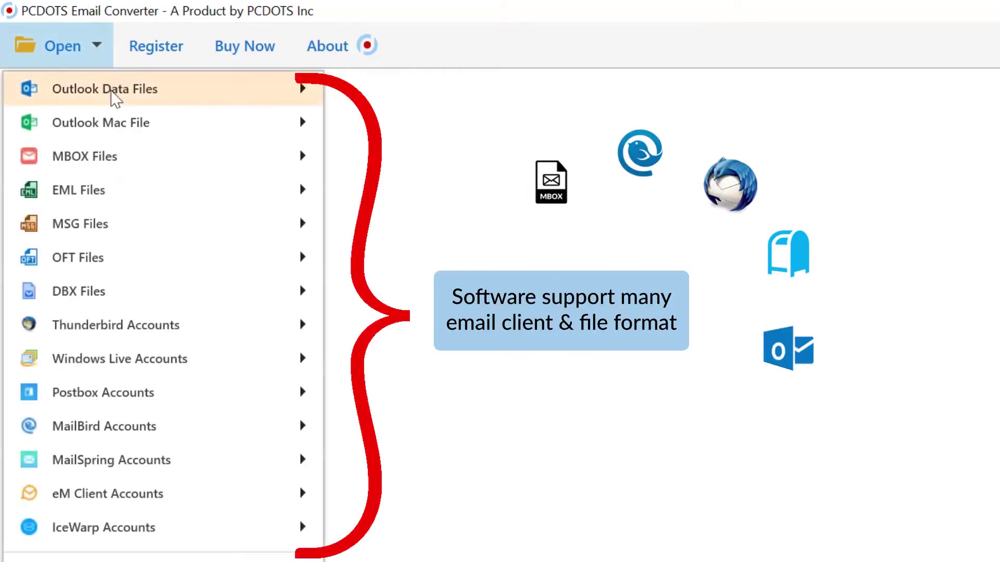
mouse_move(113, 161)
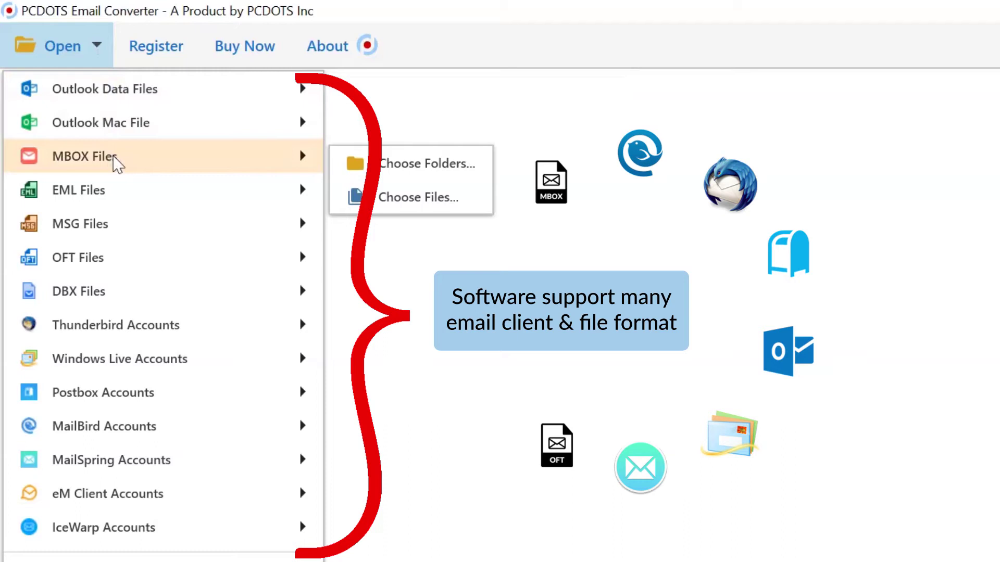
click(406, 179)
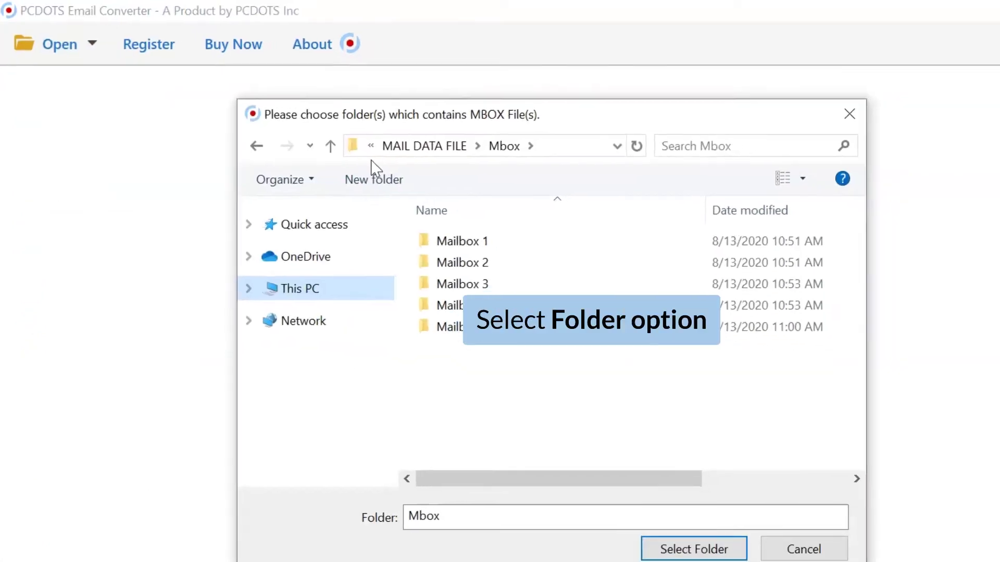
click(428, 243)
ctrl+click(437, 262)
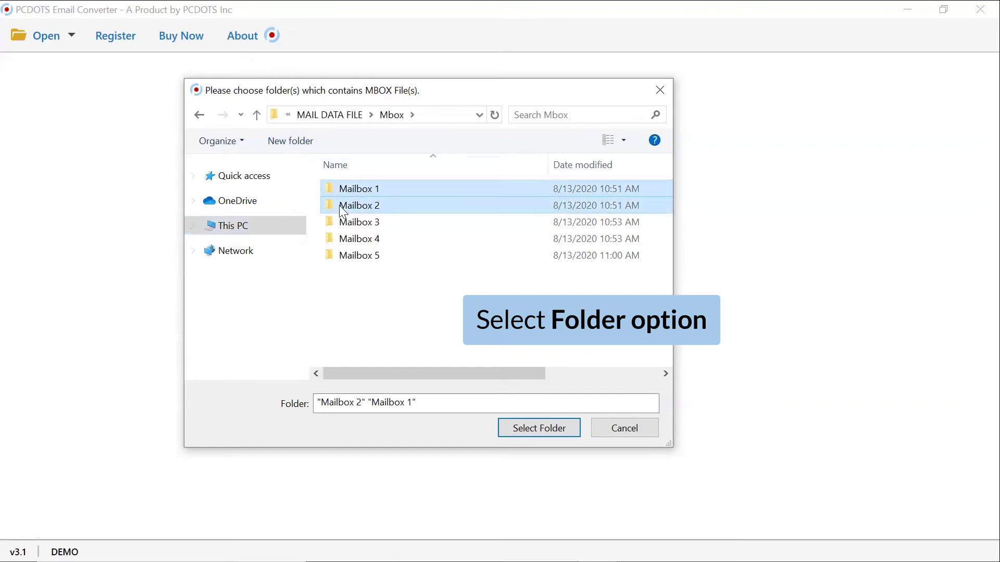
ctrl+click(341, 222)
ctrl+click(342, 238)
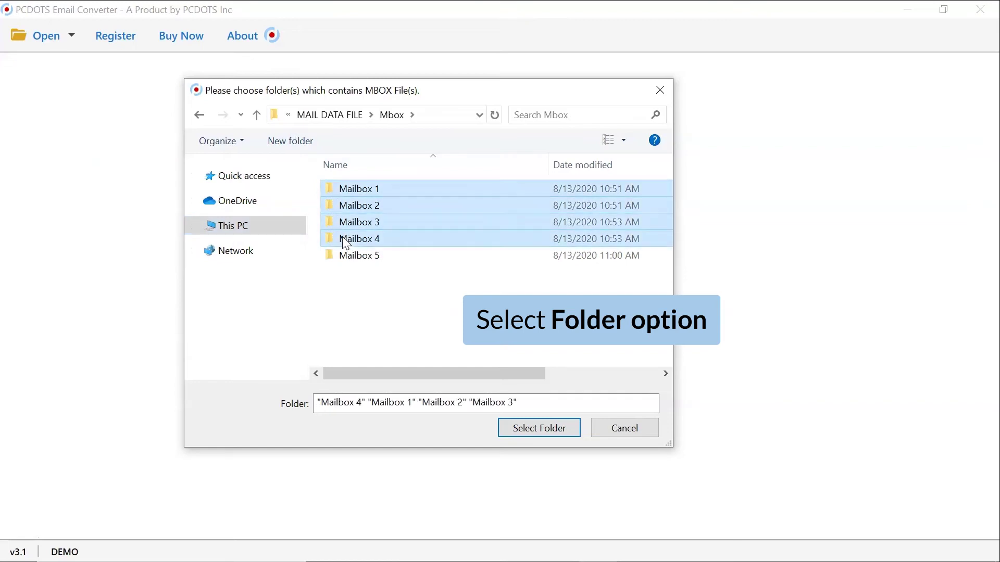
ctrl+click(347, 254)
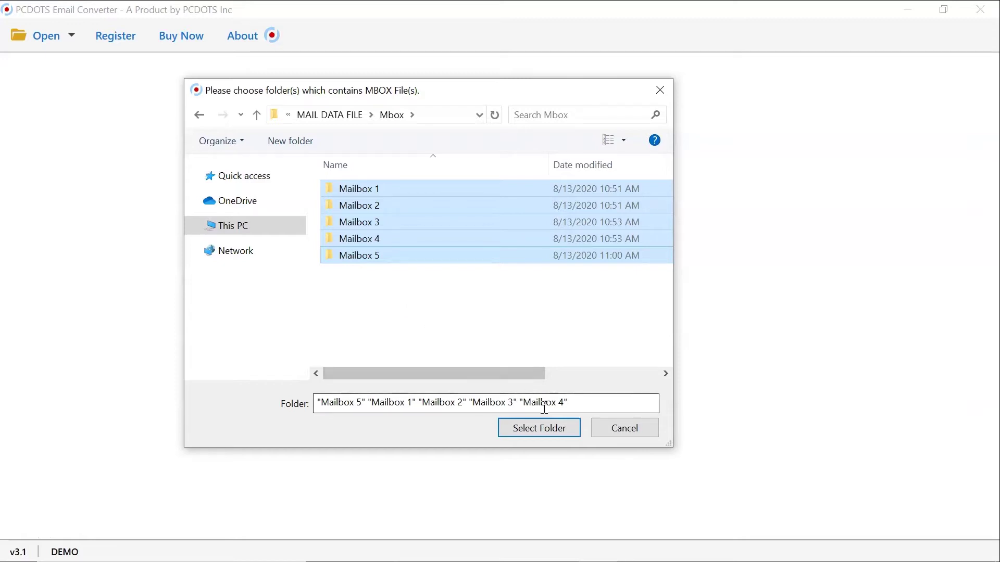
click(566, 429)
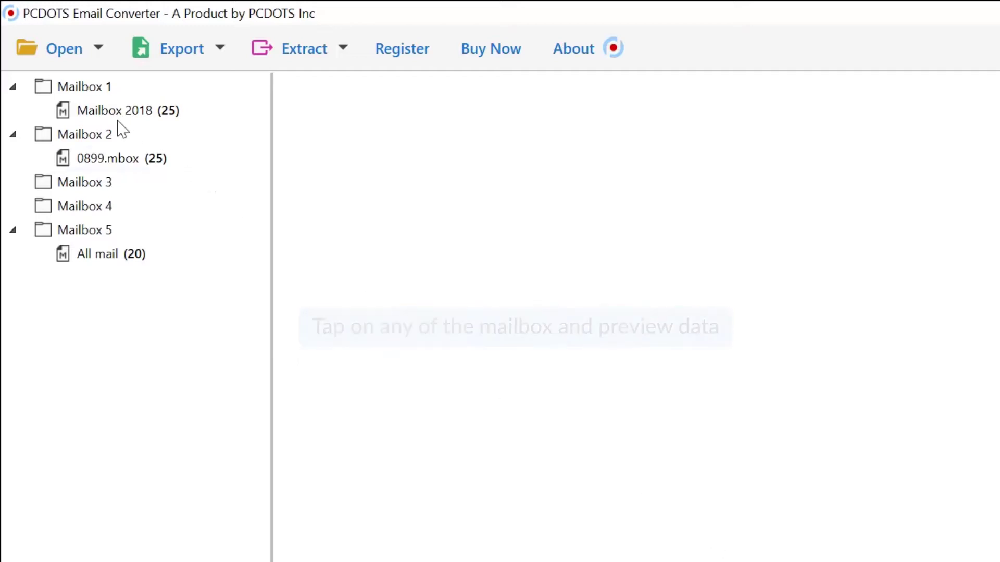
Step: Preview the message lists of Mailbox 2018, 0899.mbox and All mail
click(104, 116)
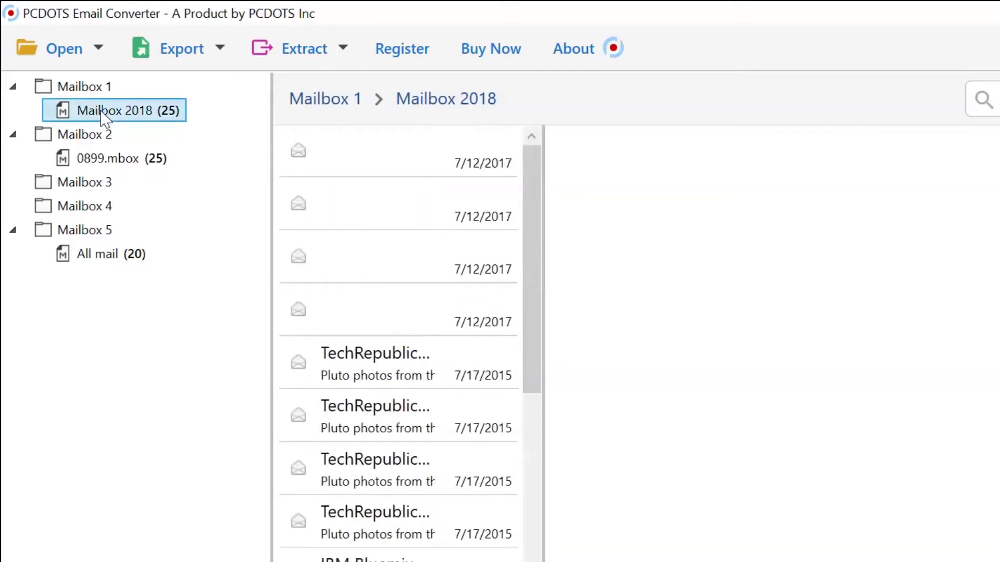
click(118, 163)
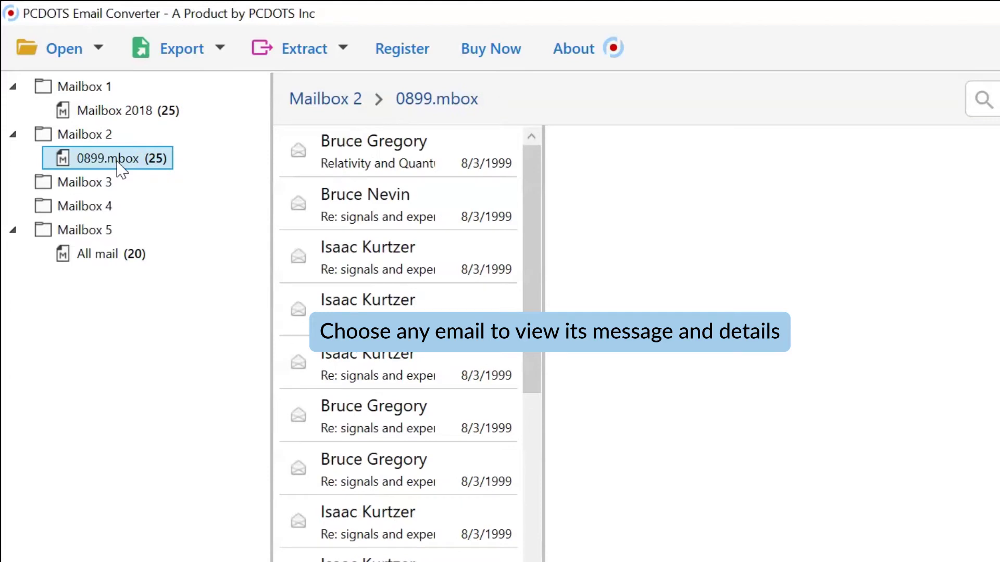
click(103, 260)
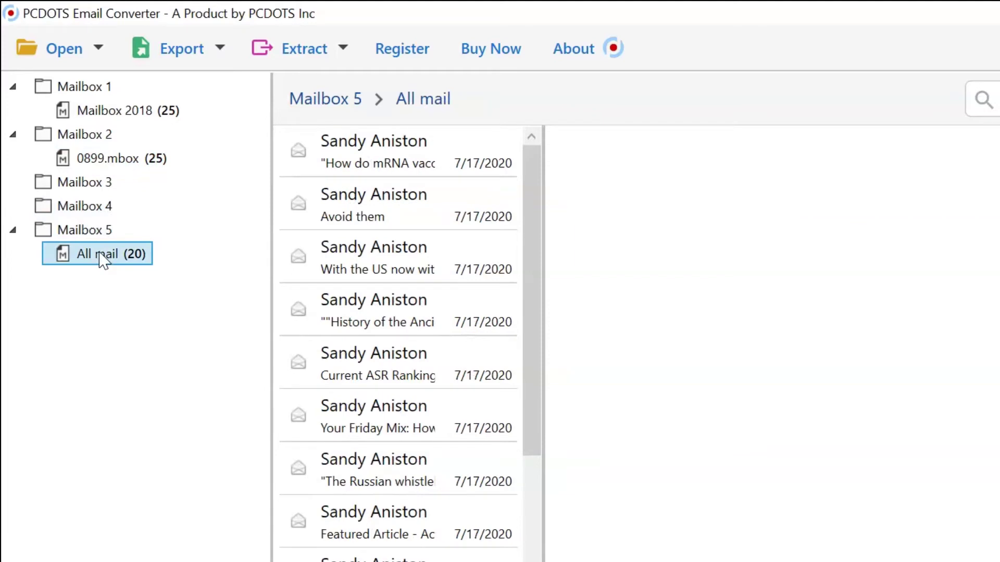
Step: View the email with an attachment in All mail and check the actions offered for April Mar_2020.pdf
drag(526, 308, 541, 560)
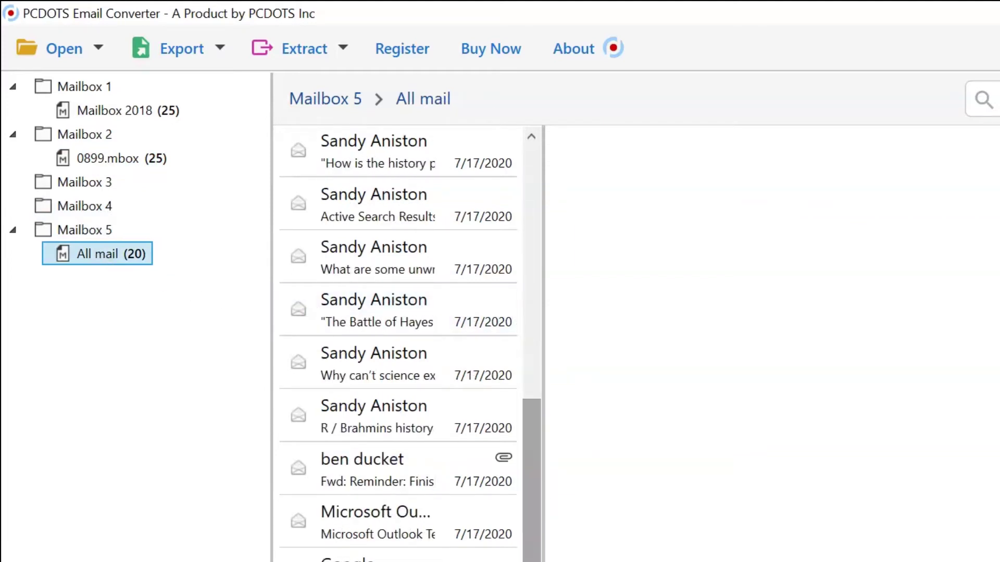
click(425, 461)
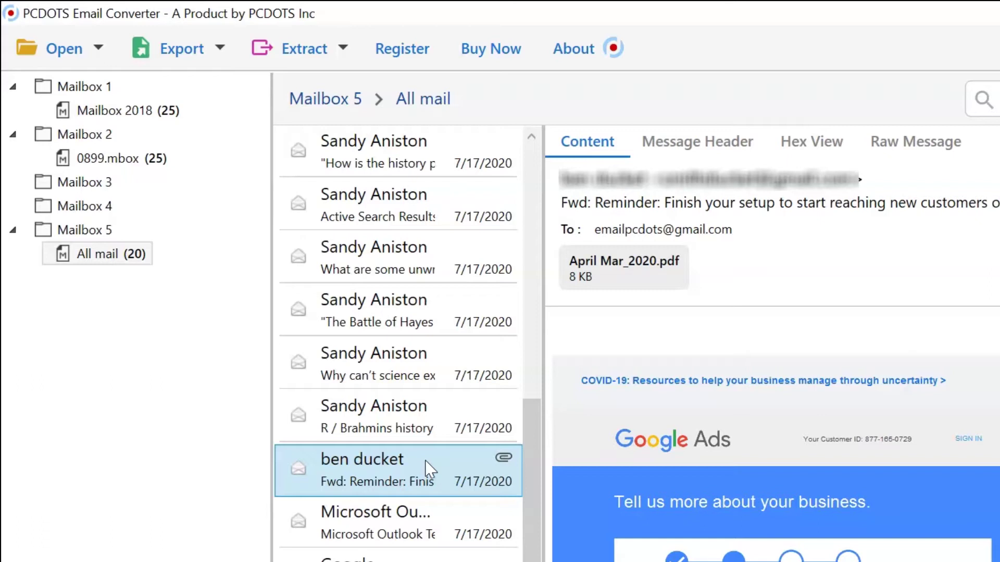
right_click(631, 284)
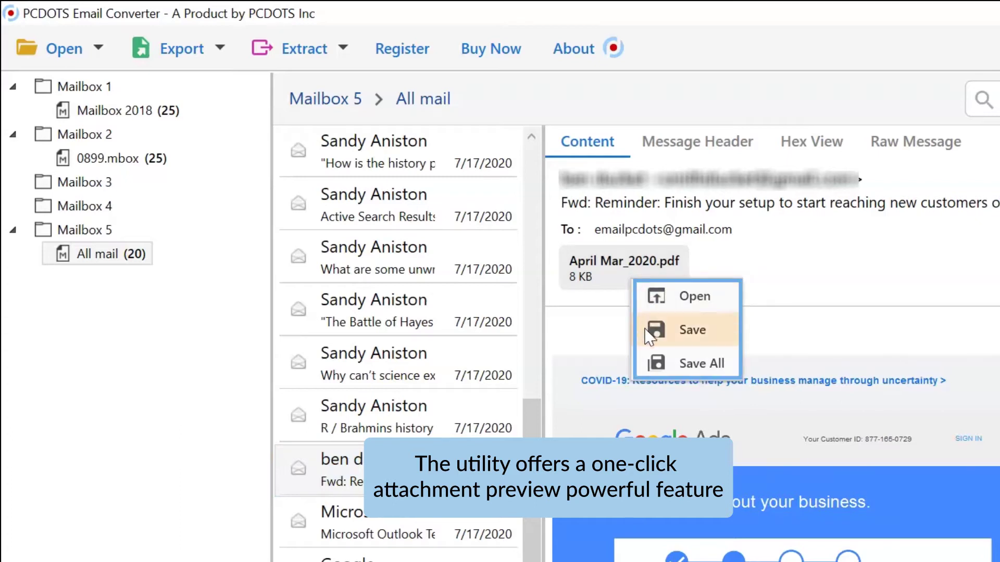
click(649, 371)
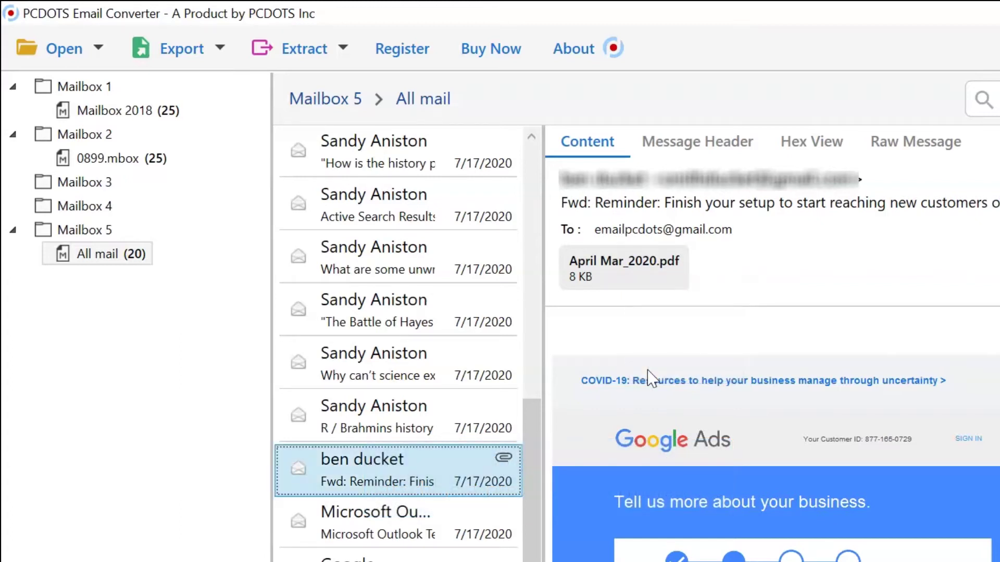
Step: Review the available export formats and the kinds of data that can be extracted
click(220, 51)
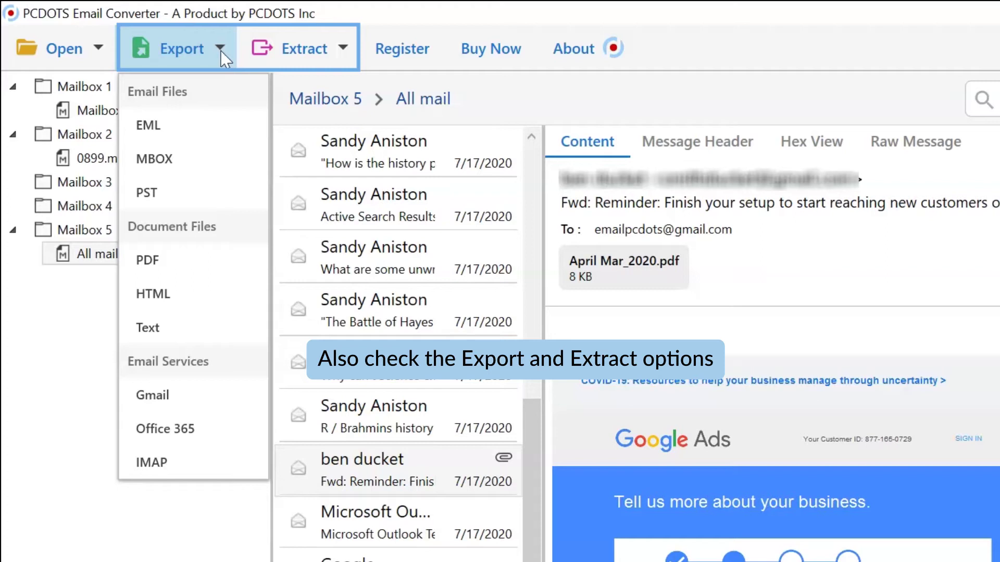
click(218, 59)
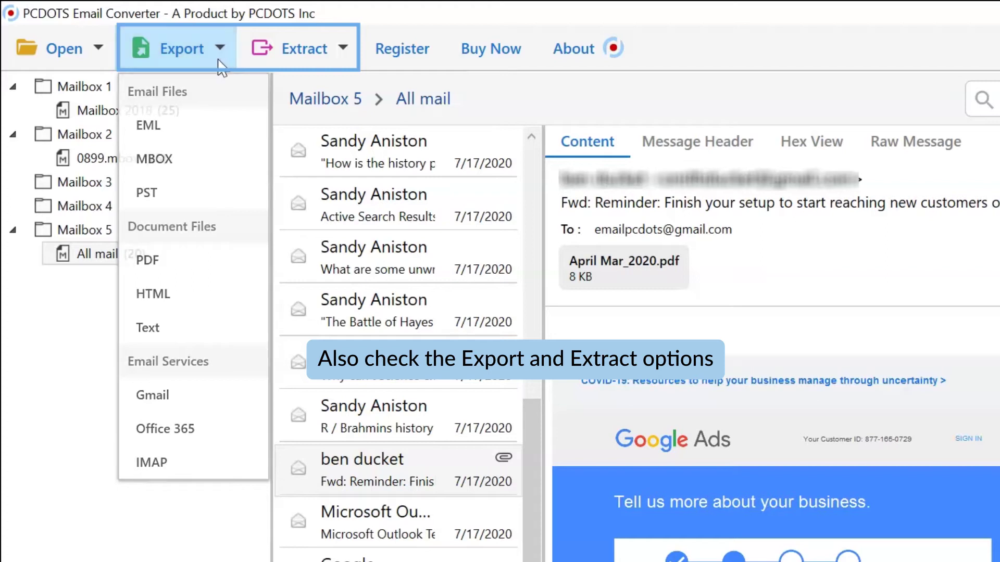
click(344, 64)
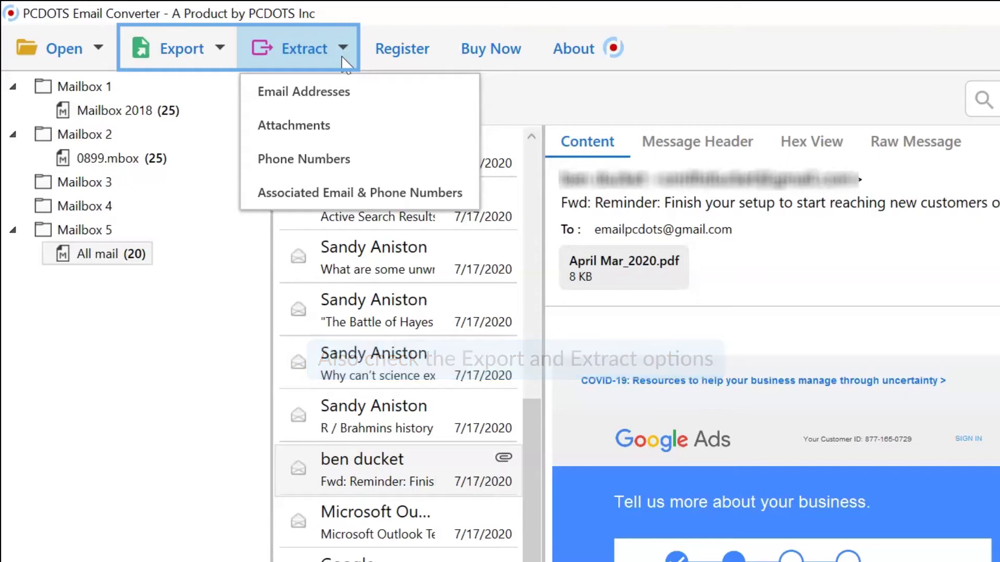
click(344, 64)
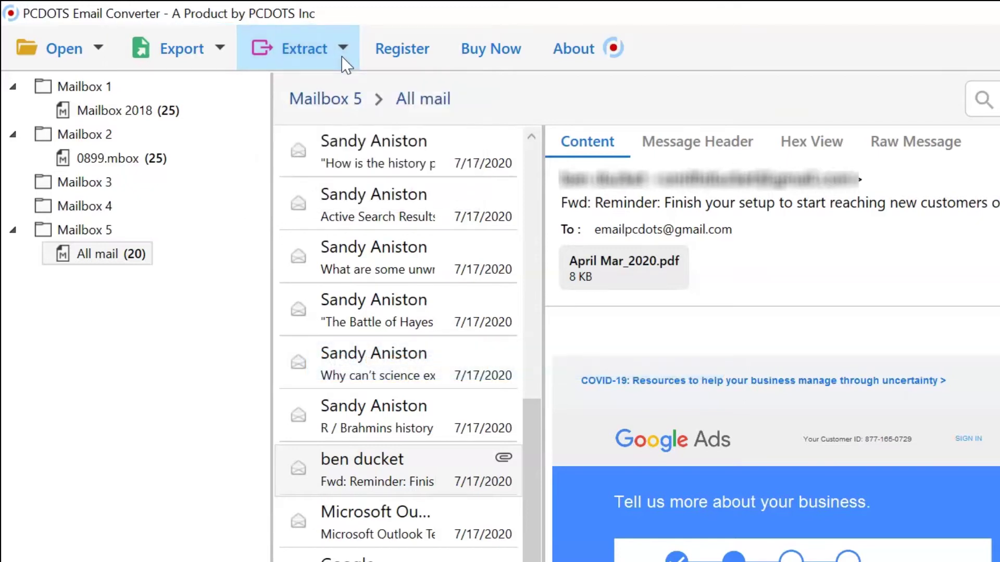
Step: Choose Text as the export format for the loaded mailboxes
click(224, 62)
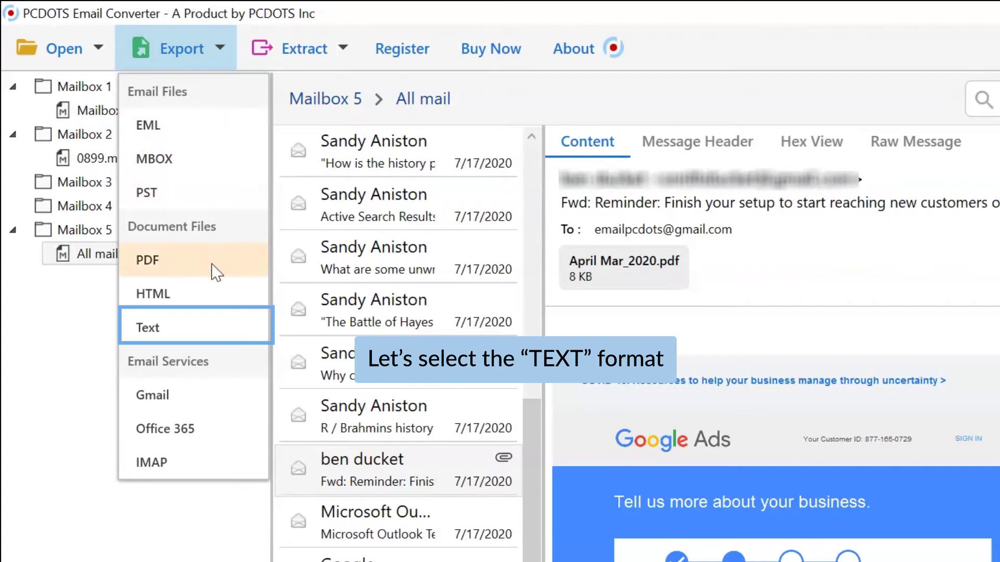
click(215, 330)
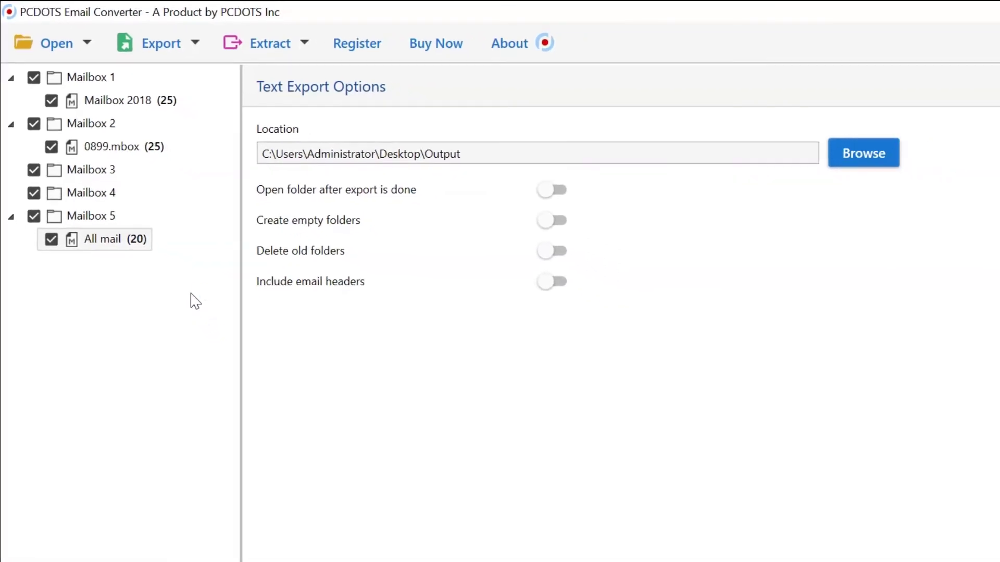
Step: Try excluding Mailbox 4 from the Text export and include it again
click(34, 192)
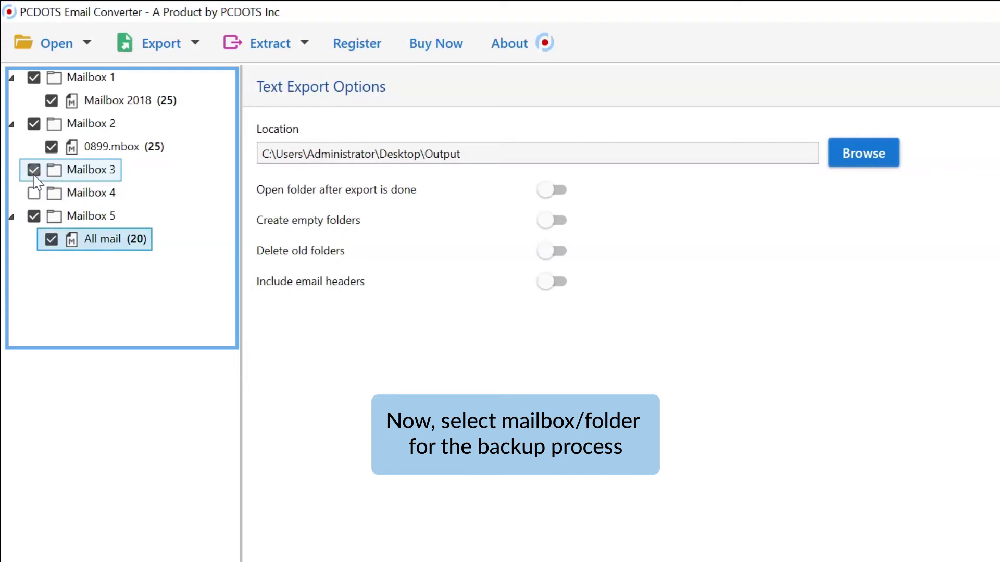
click(34, 194)
click(35, 194)
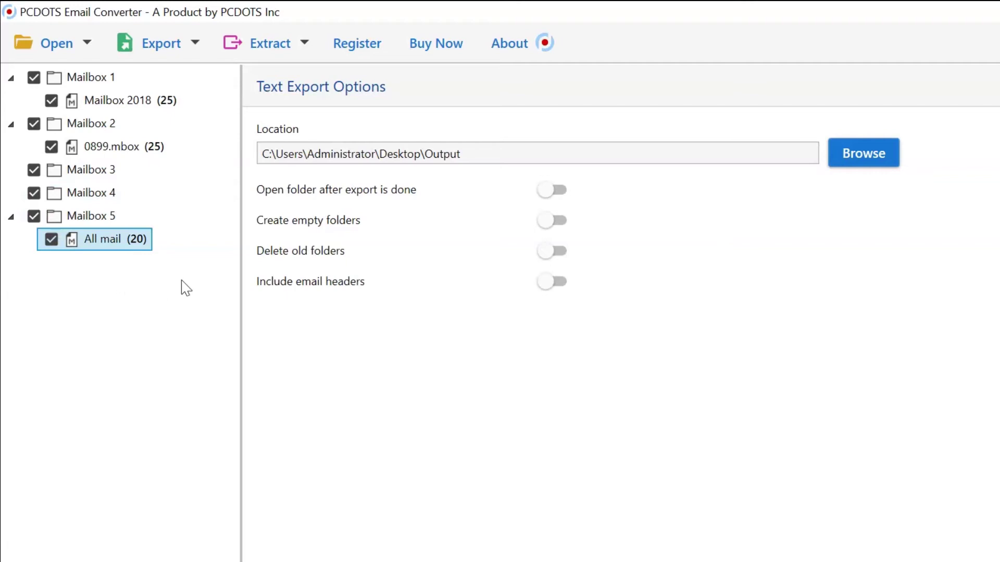
Step: Set the export location to the Output folder on the Desktop
click(867, 158)
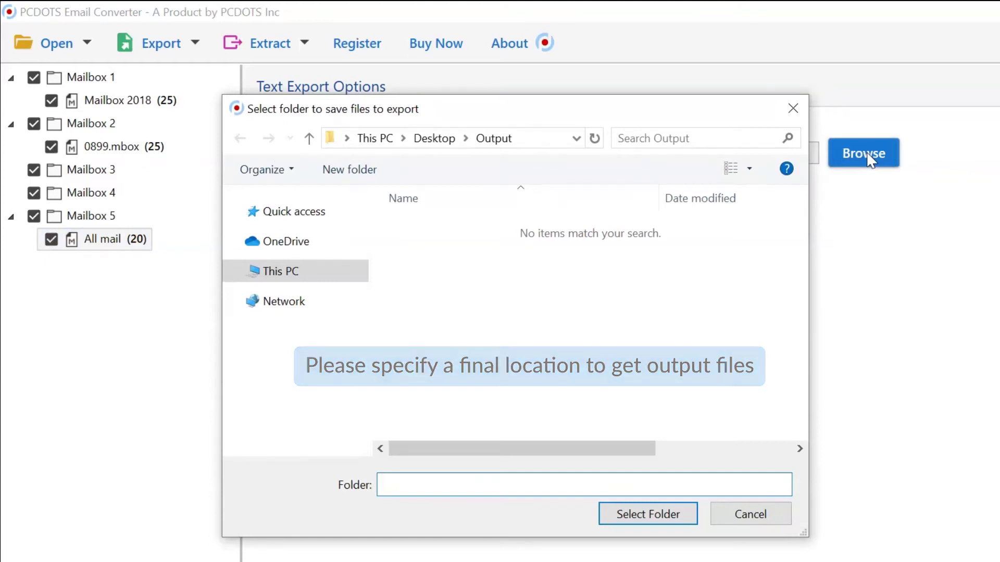
click(655, 518)
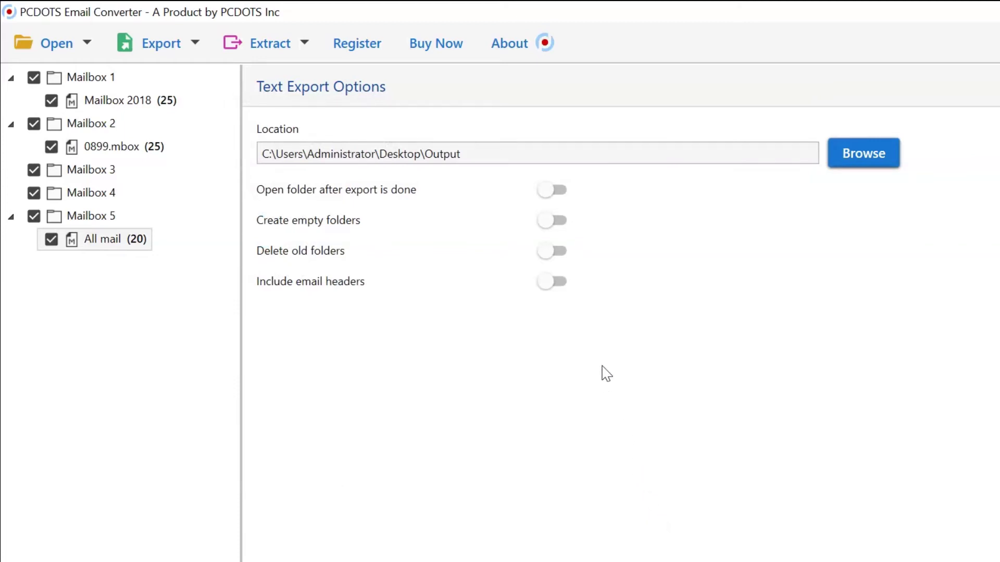
Step: Try the export options for opening the folder when done, creating empty folders, deleting old folders and including email headers
click(547, 193)
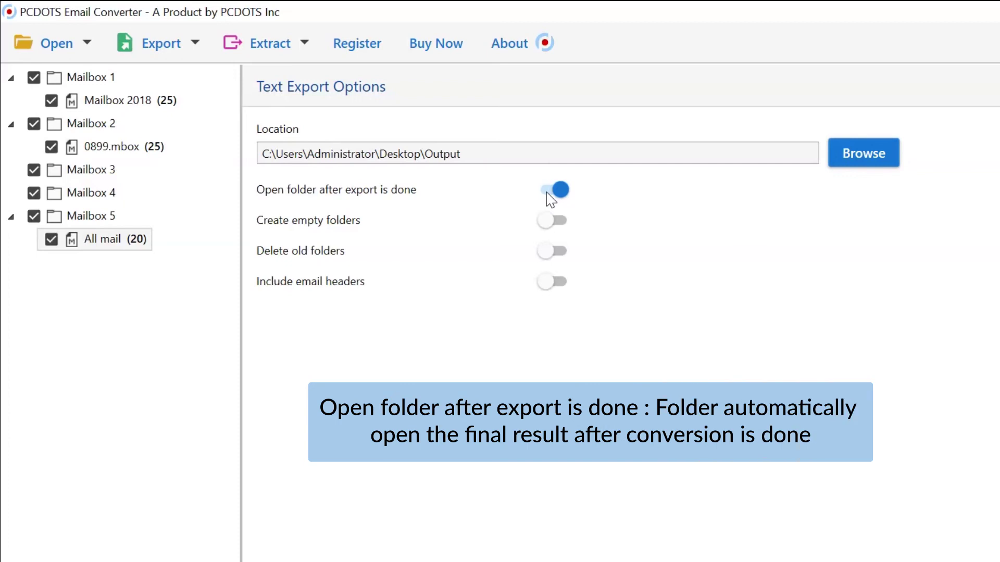
click(547, 194)
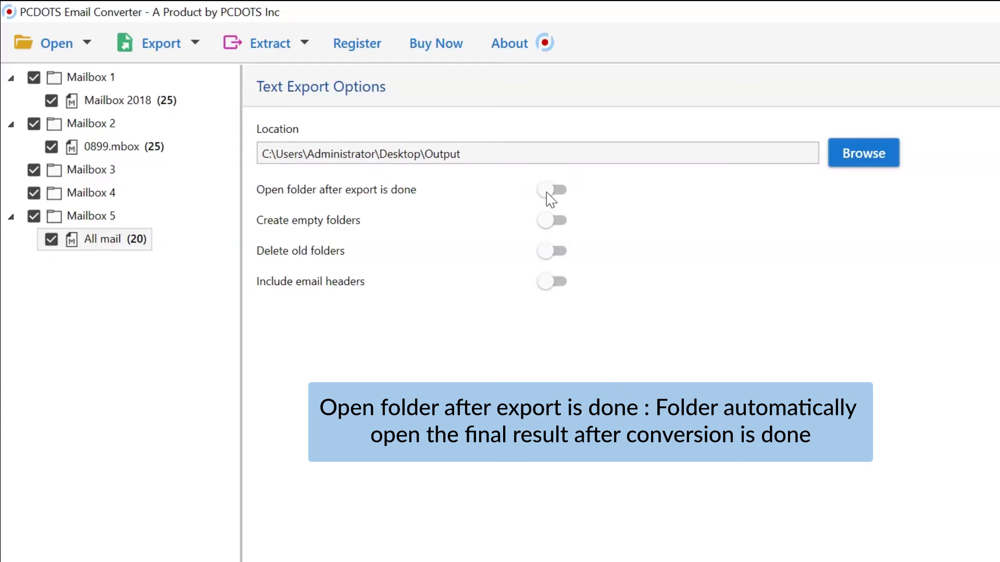
click(552, 222)
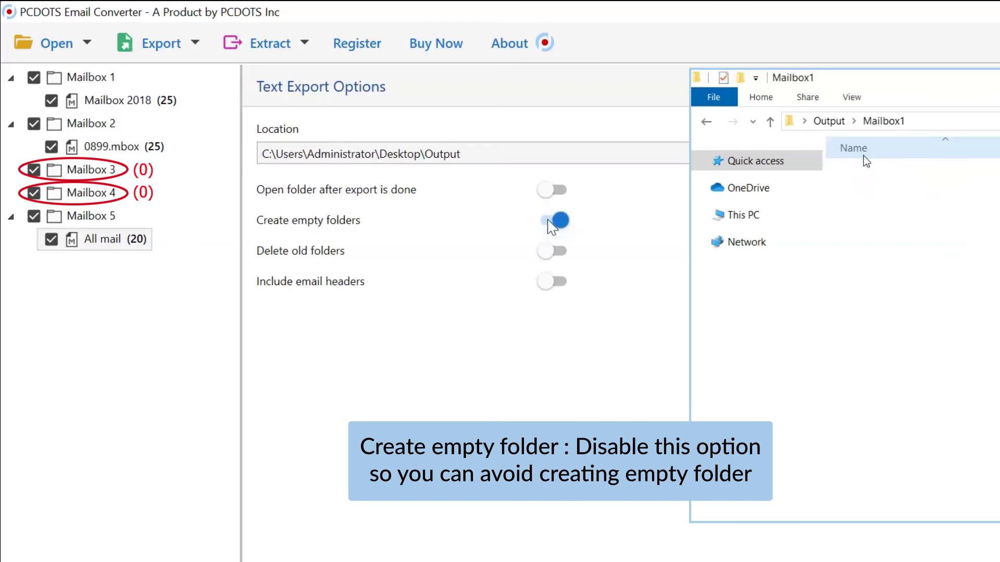
click(551, 222)
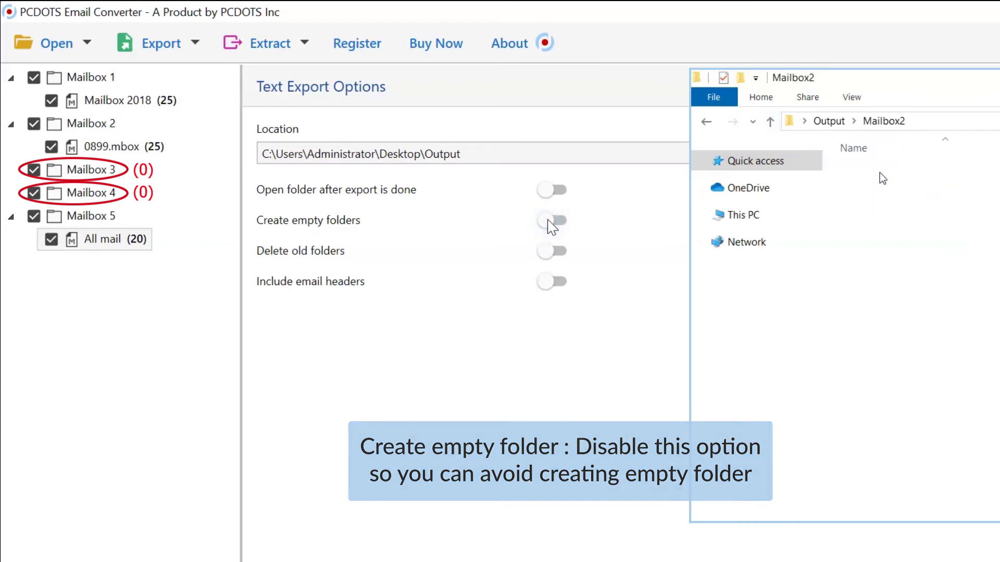
click(550, 252)
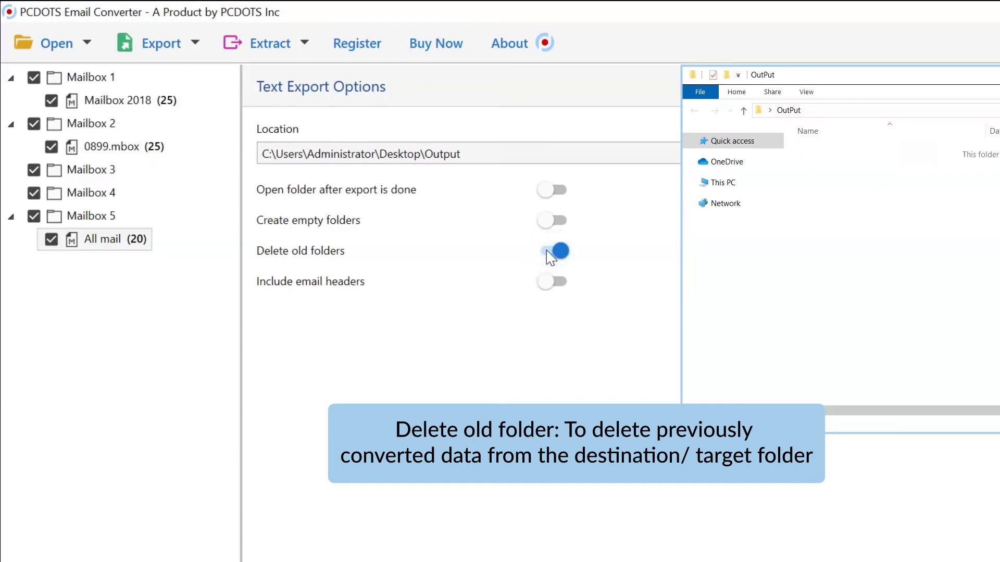
click(546, 252)
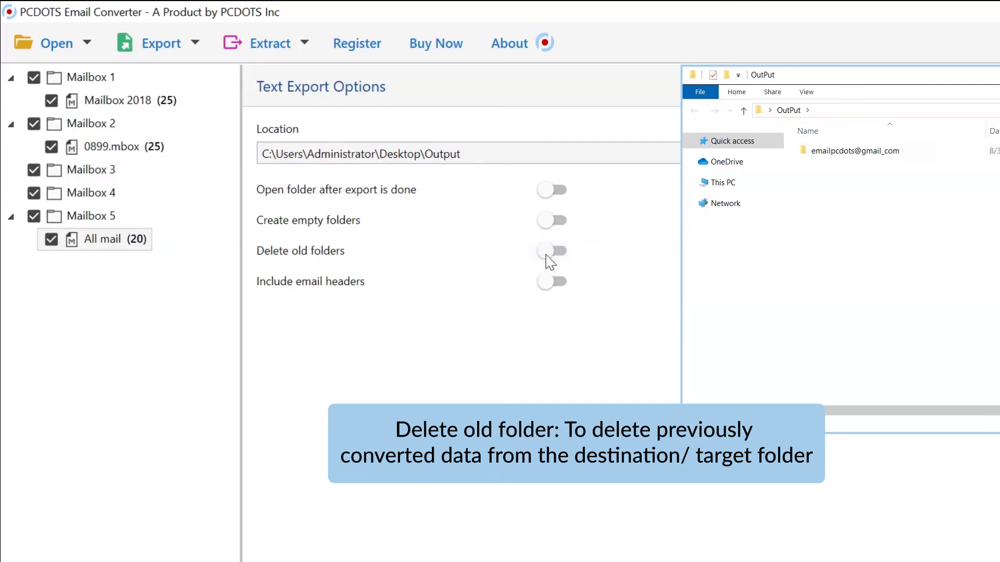
click(548, 284)
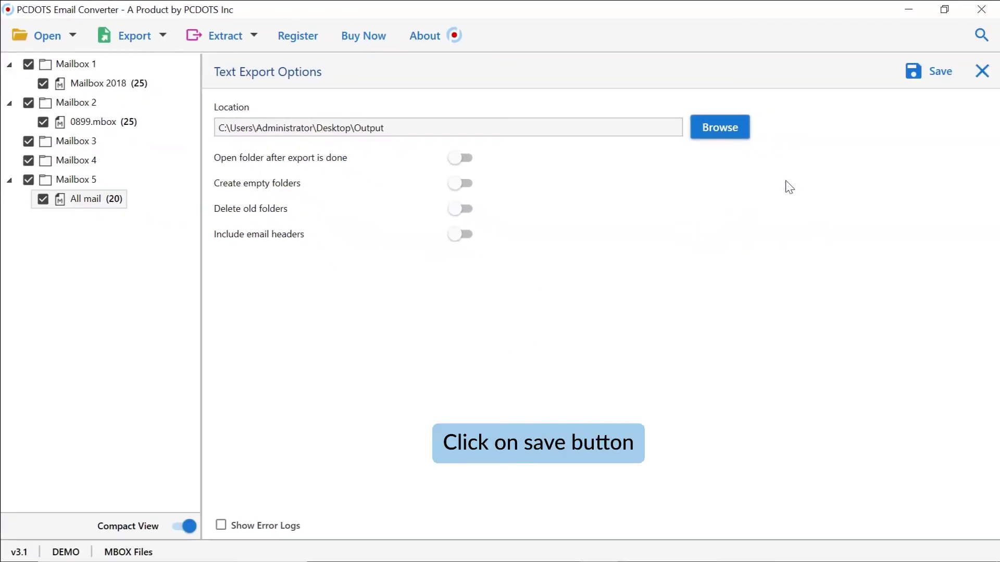
Step: Run the Text export of the selected mailboxes and dismiss the demo edition notice
click(930, 75)
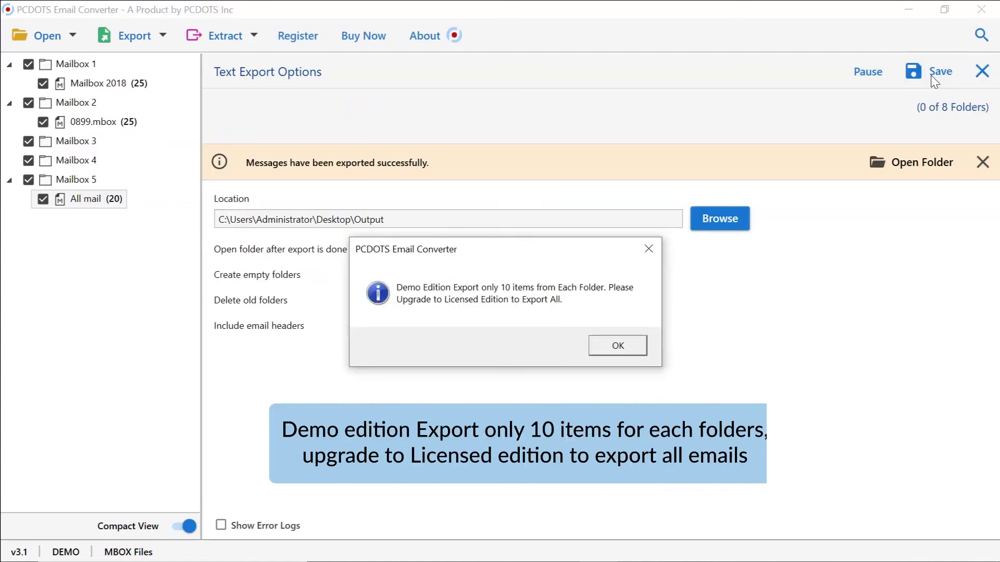
click(619, 347)
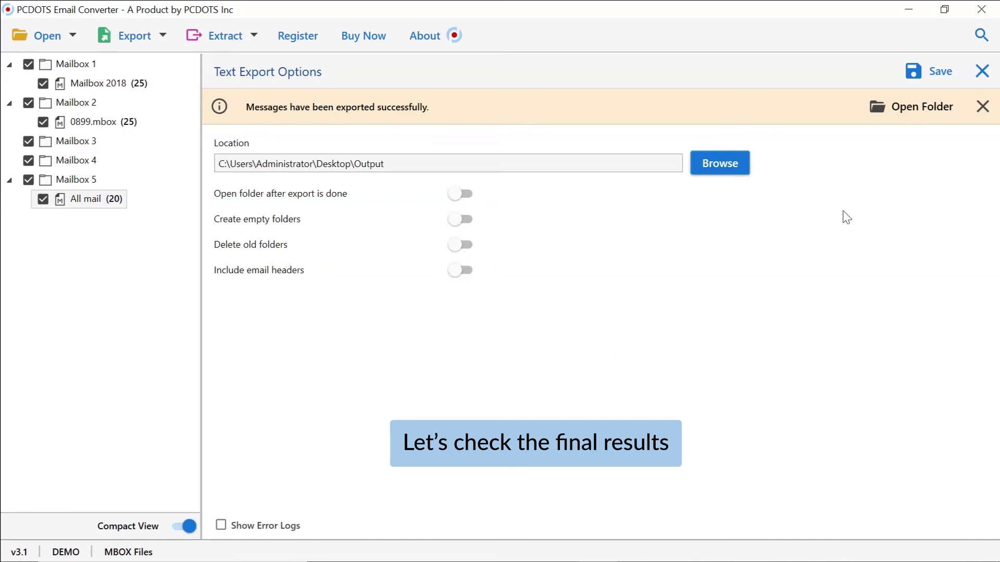
Step: Open the Output folder and check the exported text files in Mailbox 1's Mailbox 2018 and Mailbox 2's 0899_mbox folders
click(929, 121)
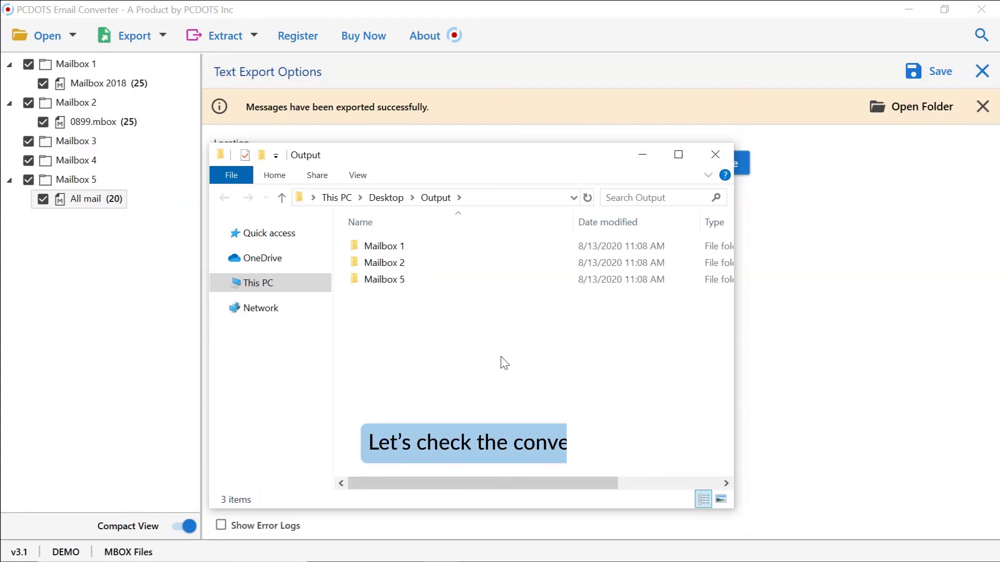
click(388, 249)
double_click(390, 247)
double_click(390, 247)
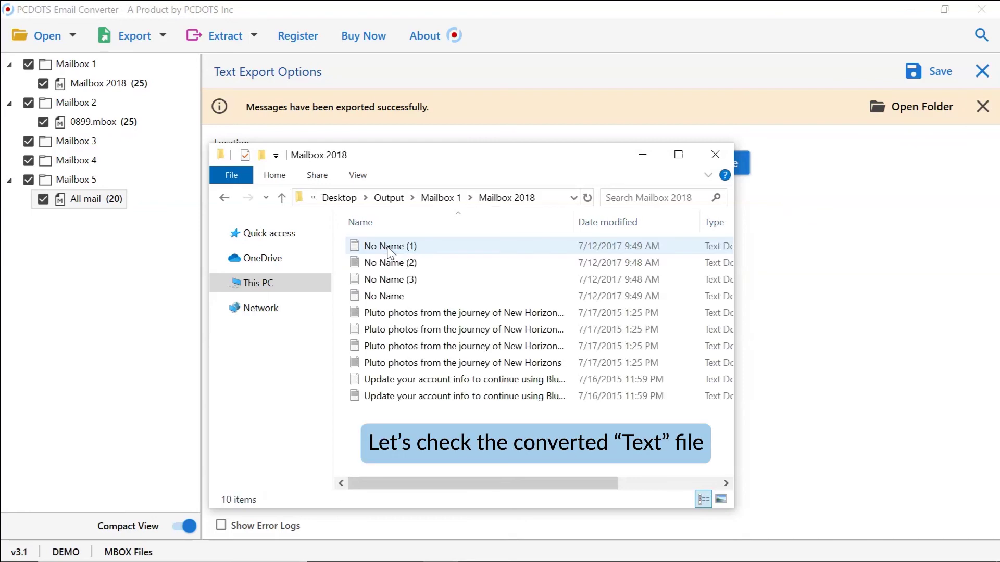
key(alt+Left)
key(alt+Left)
double_click(388, 263)
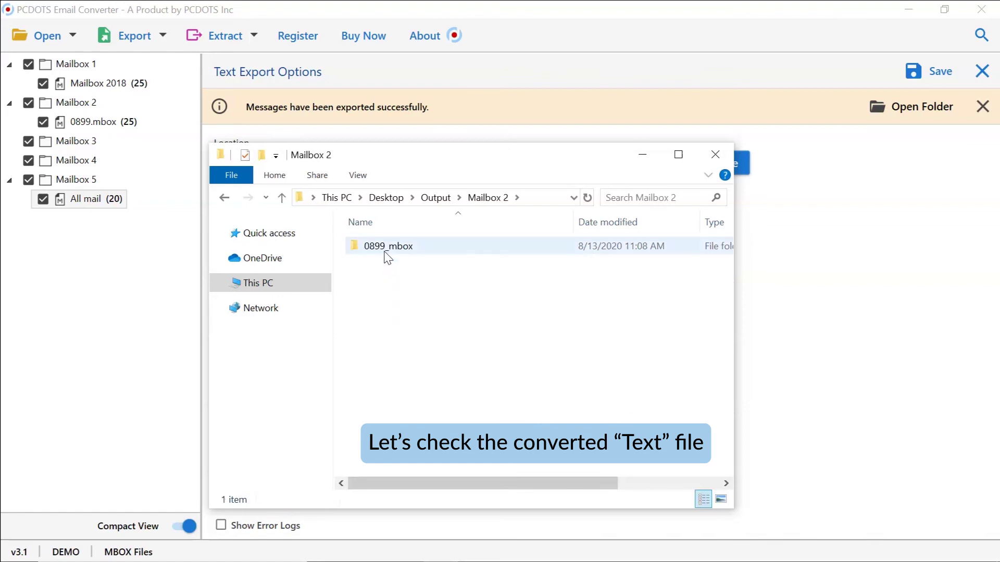
double_click(386, 248)
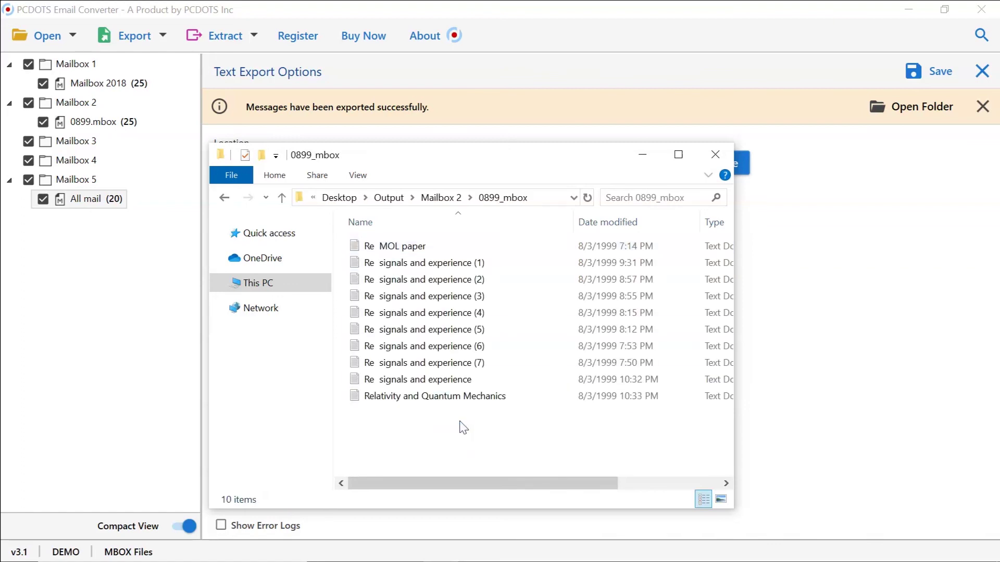